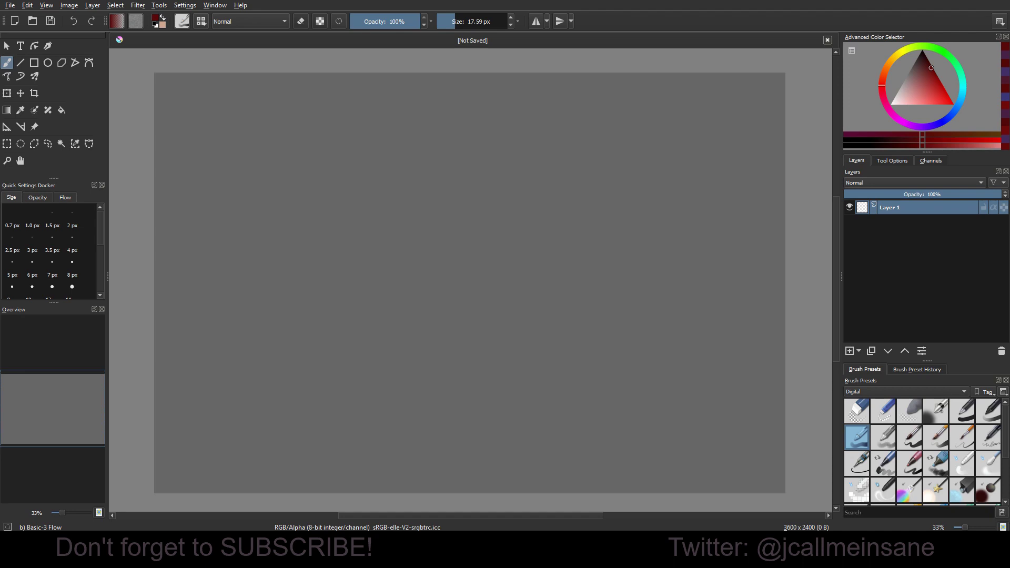
Show the Vector Libraries docker and position it over the upper canvas.
left_click(184, 5)
mouse_move(231, 79)
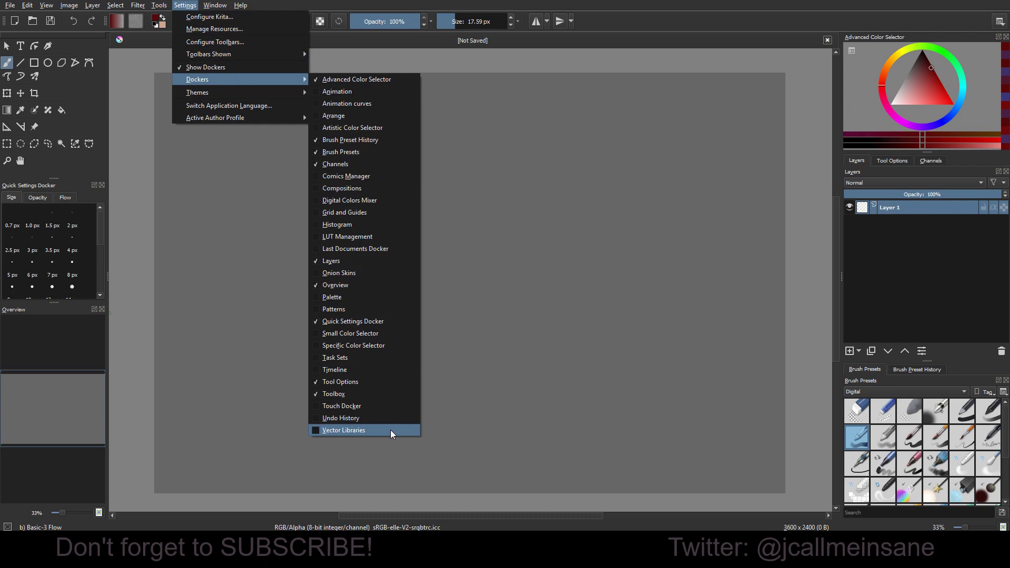
left_click(336, 430)
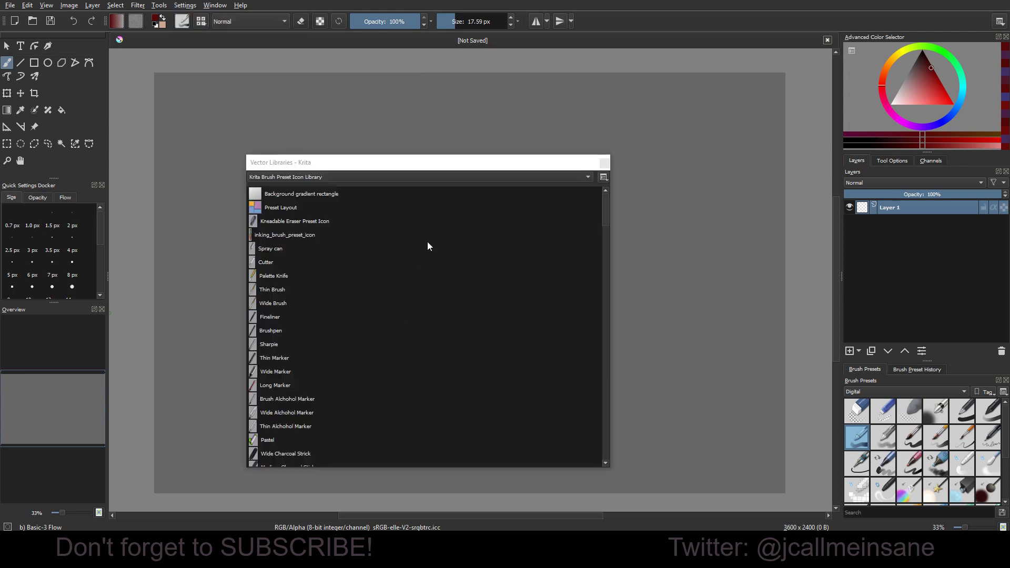
left_click_drag(444, 165, 449, 122)
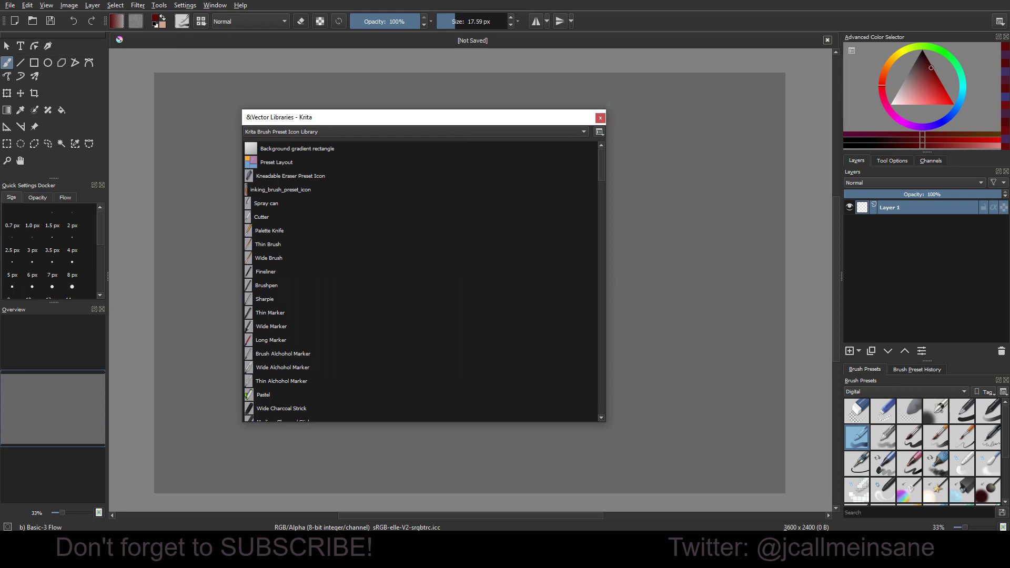
mouse_move(607, 109)
left_mouse_down()
mouse_move(538, 111)
mouse_move(529, 133)
mouse_move(617, 113)
left_mouse_up()
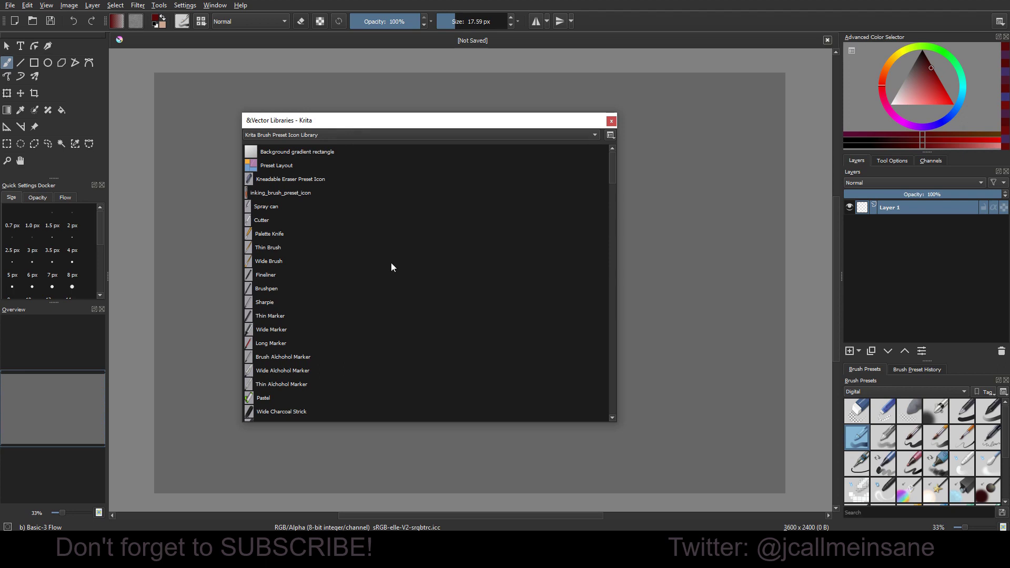
Place the Fineliner Head shape from the Krita Brush Preset Icon Library on the canvas, with the docker moved aside.
scroll(390, 267, "down", 20)
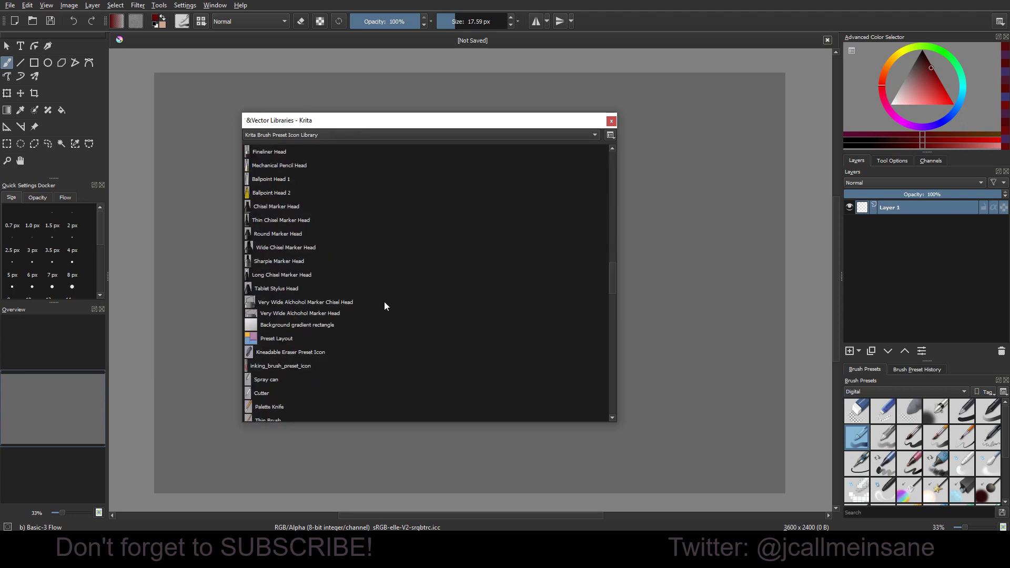
scroll(385, 310, "down", 20)
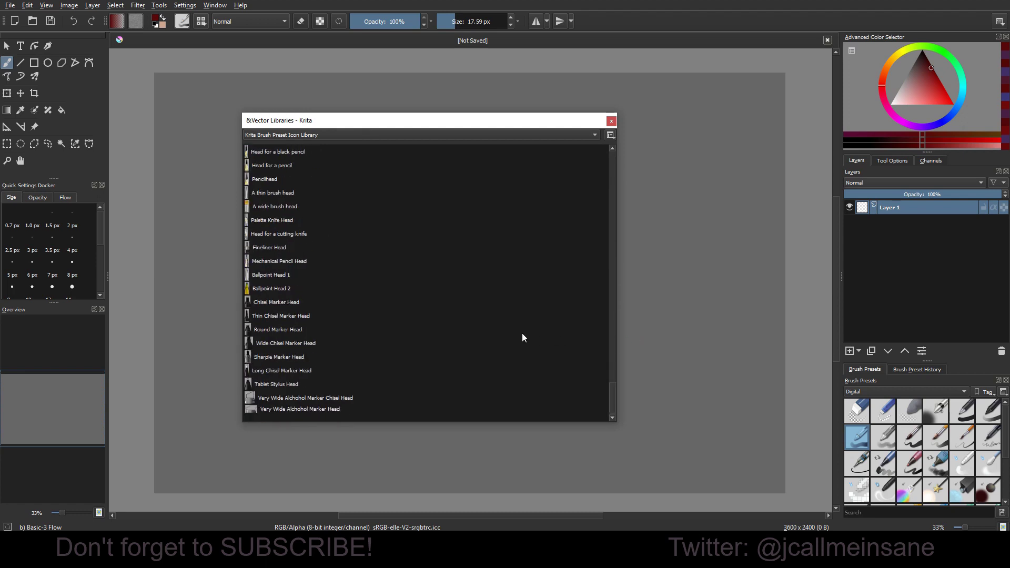
left_click_drag(484, 126, 727, 141)
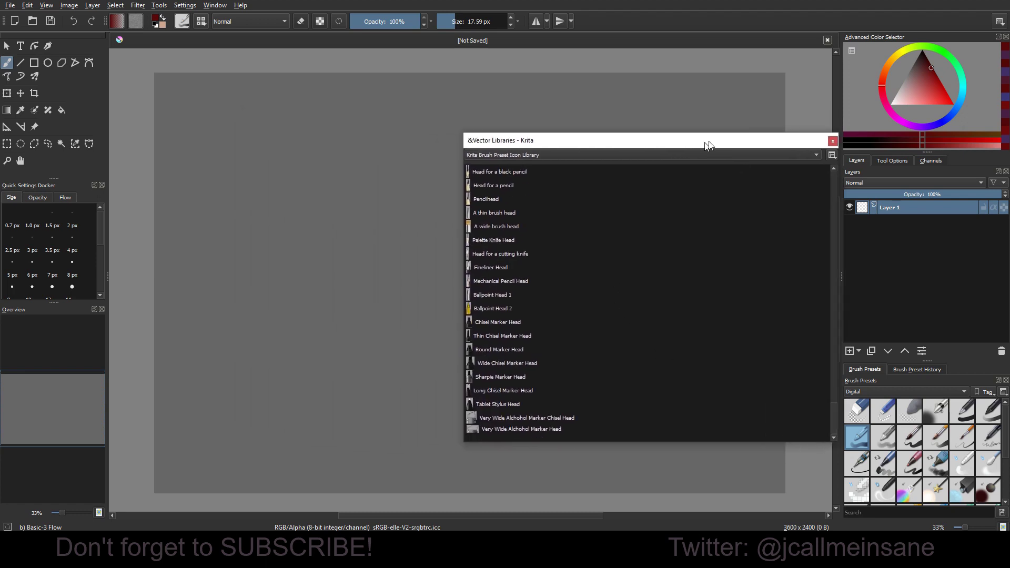
left_click_drag(523, 267, 387, 264)
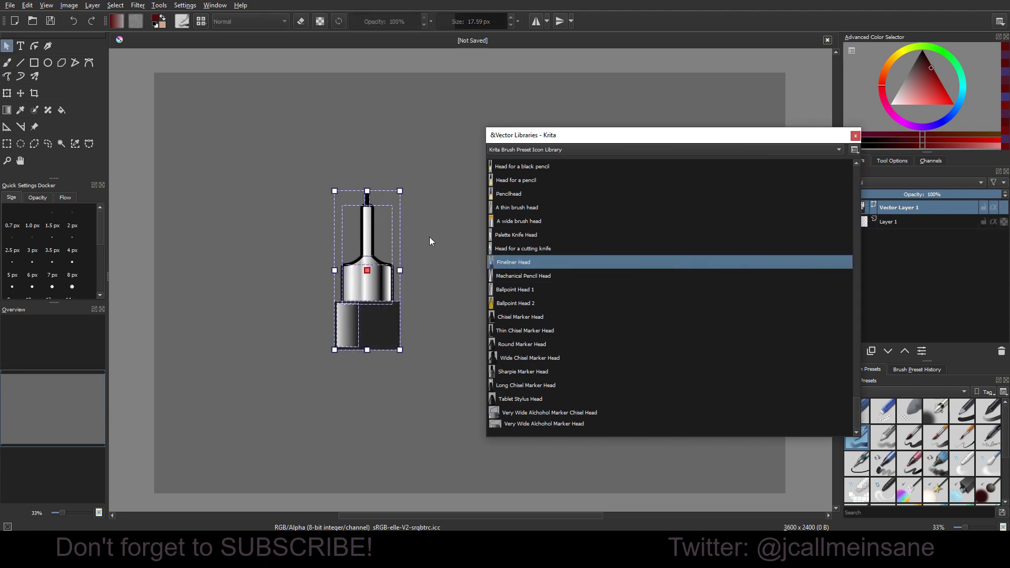
left_click(372, 218)
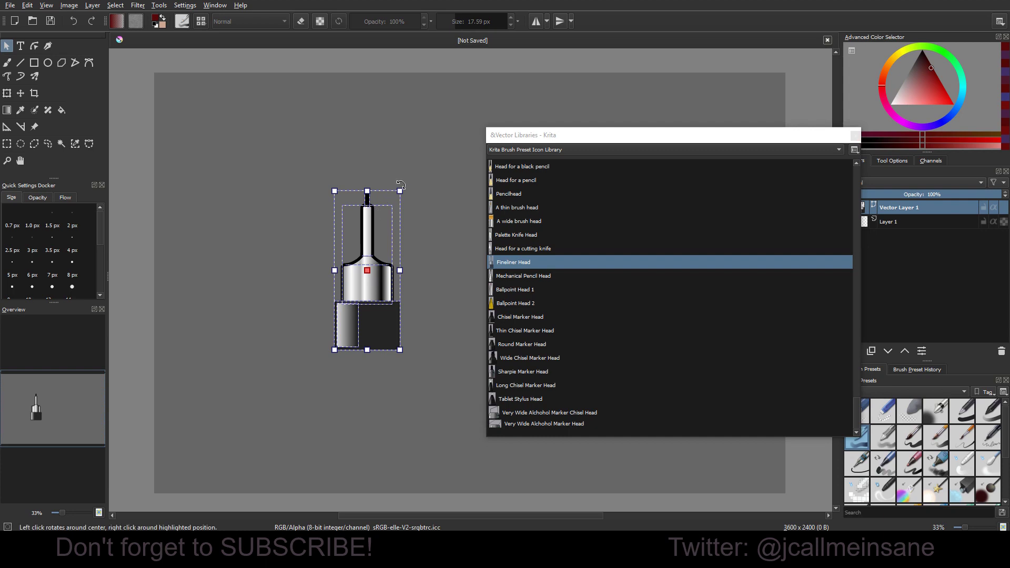
Rotate the fineliner head so its tip points down and to the left.
left_click_drag(403, 183, 371, 392)
left_click(371, 393)
left_click(413, 247)
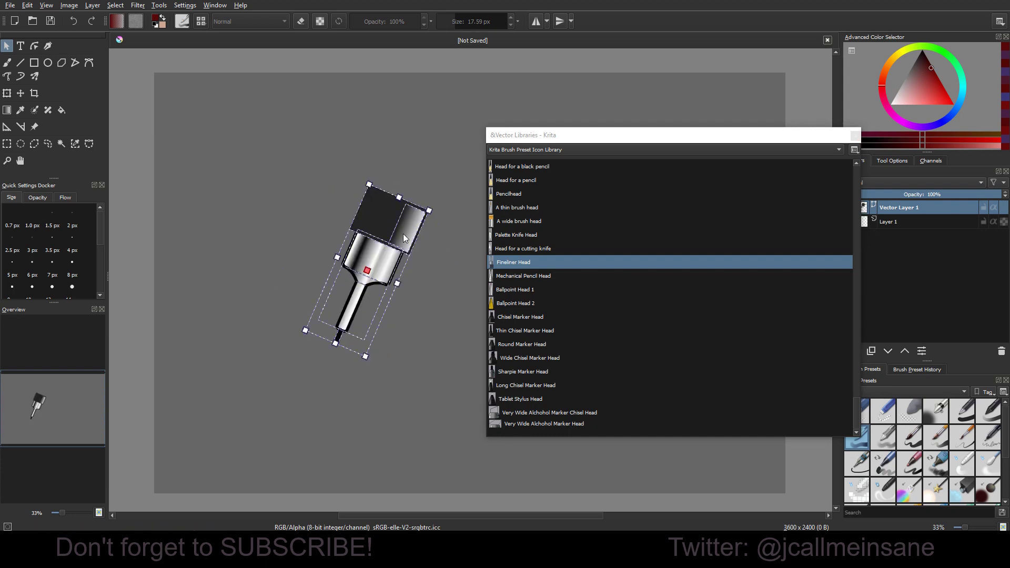
left_click(367, 175)
left_click(371, 197)
Ungroup the fineliner head and move its dark cap up, away from the tip.
right_click(370, 203)
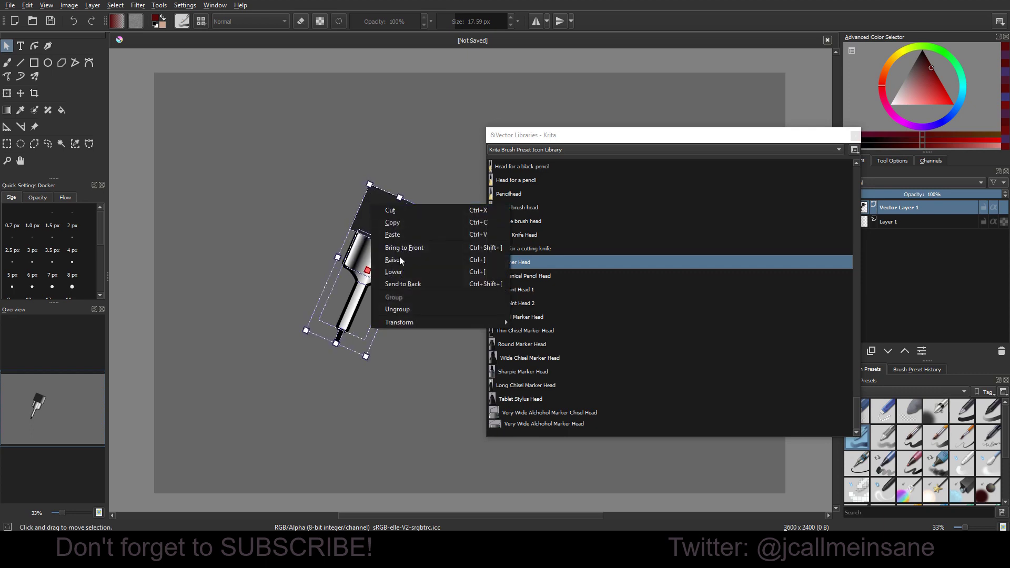
left_click(402, 306)
left_click(417, 291)
left_click_drag(396, 229, 353, 162)
left_click(390, 166)
left_click(344, 161)
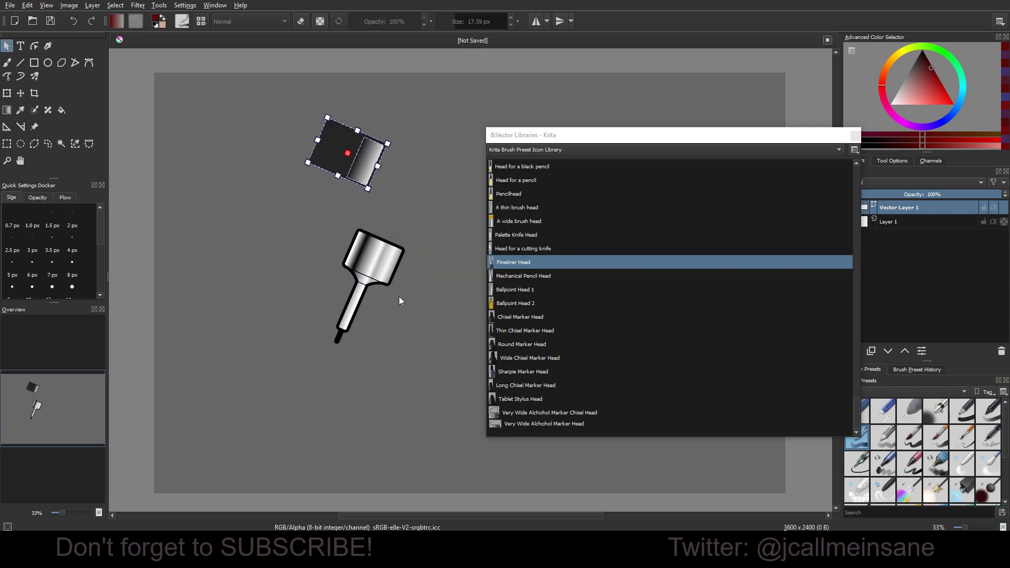
Undo the cap's move and place the Ballpoint Head 1 shape beside the fineliner.
key("ctrl+z")
left_click(409, 327)
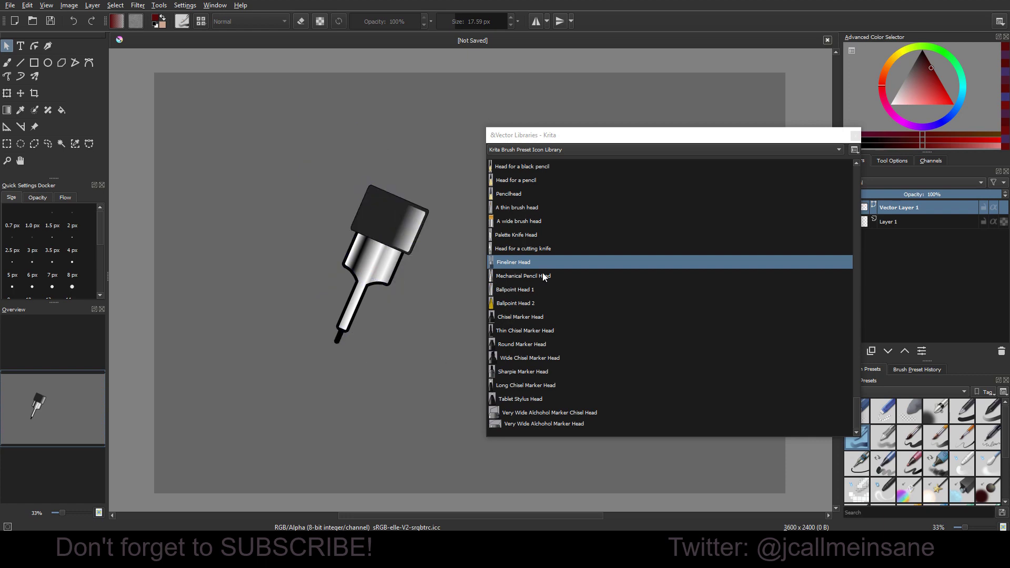
left_click_drag(512, 290, 317, 197)
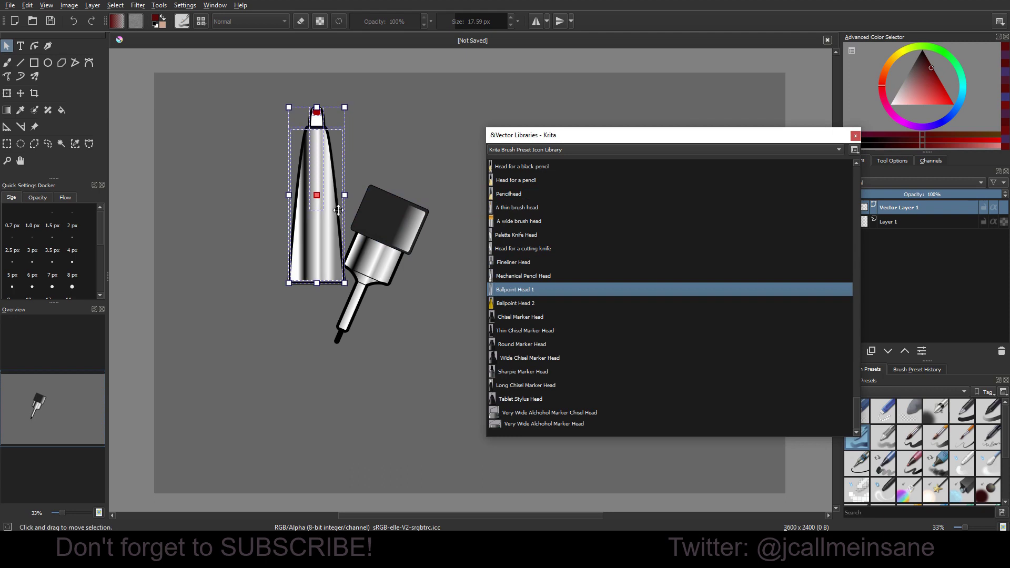
left_click(452, 336)
Add the Base with high yellow band shape from the library, try squeezing it smaller, and undo that resize.
scroll(532, 355, "up", 2)
scroll(532, 357, "up", 4)
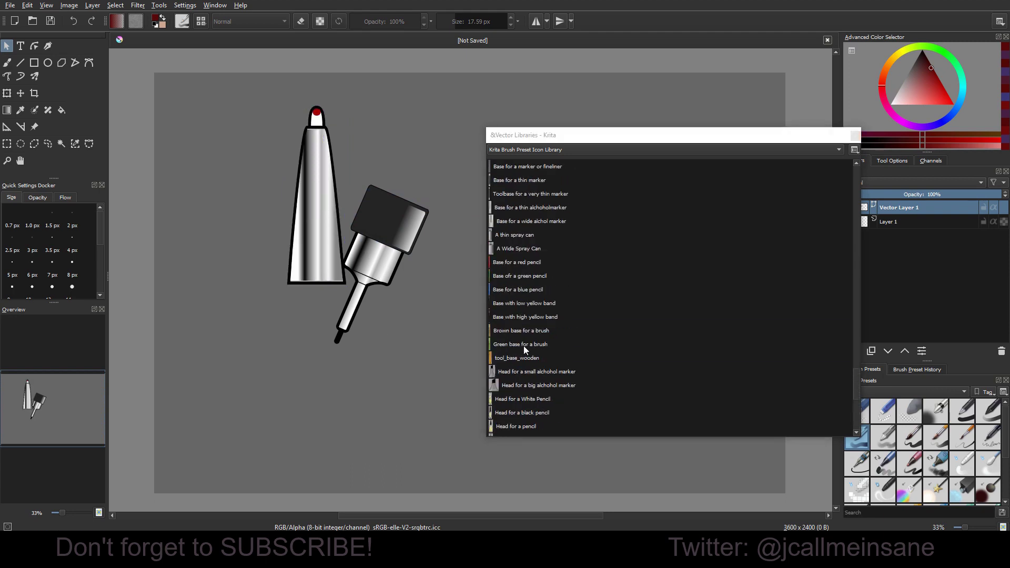
left_click(523, 317)
scroll(370, 361, "down", 4)
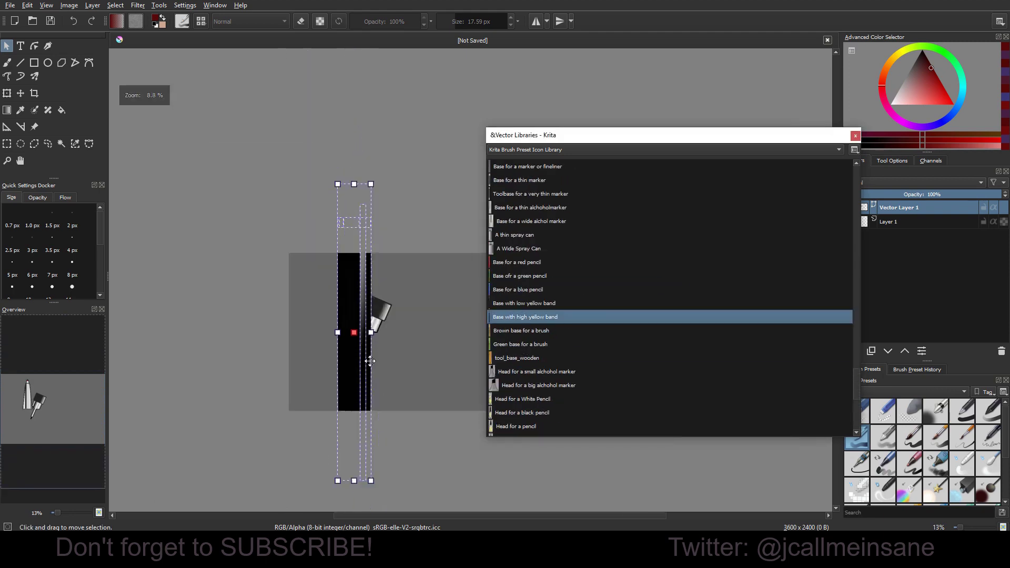
left_click_drag(370, 236, 348, 288)
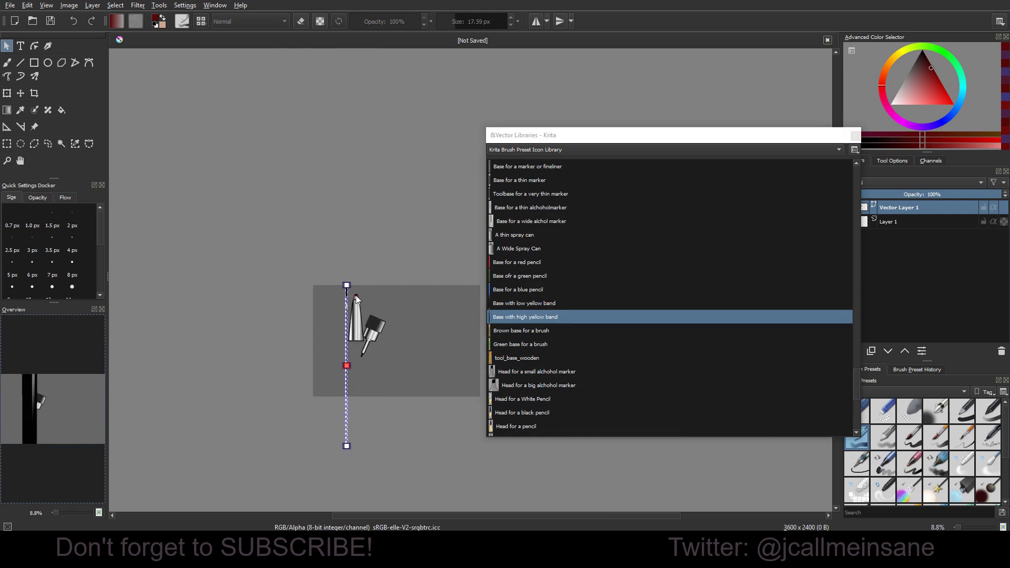
key("ctrl+z")
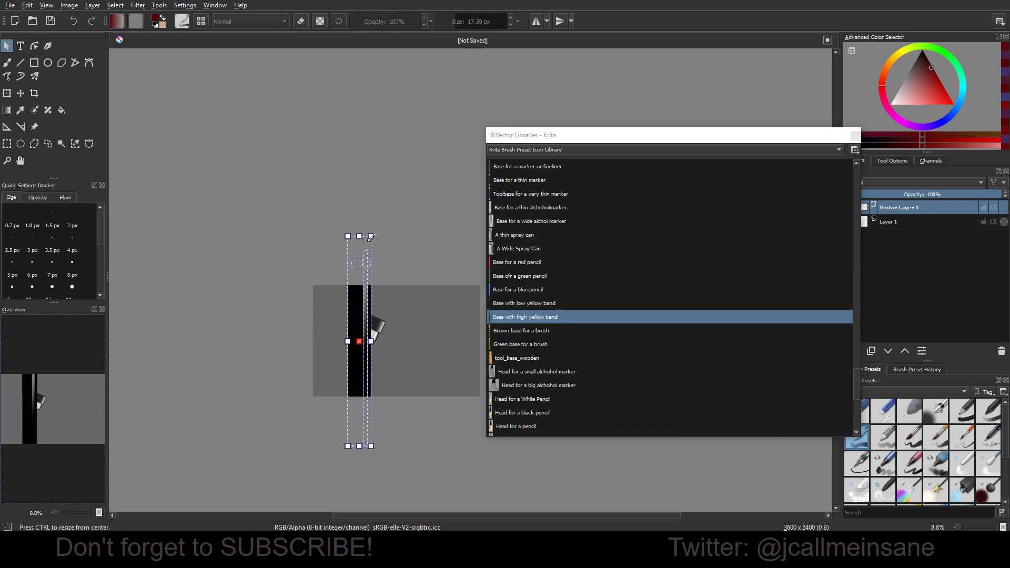
Scale the yellow-banded base down to fit the canvas and move it to the right of the fineliner.
left_click_drag(370, 236, 360, 288)
left_click_drag(357, 357, 388, 314)
scroll(388, 314, "up", 2)
mouse_move(394, 275)
left_mouse_down()
mouse_move(385, 279)
mouse_move(384, 374)
mouse_move(400, 293)
left_mouse_up()
left_click(428, 398)
scroll(428, 399, "up", 2)
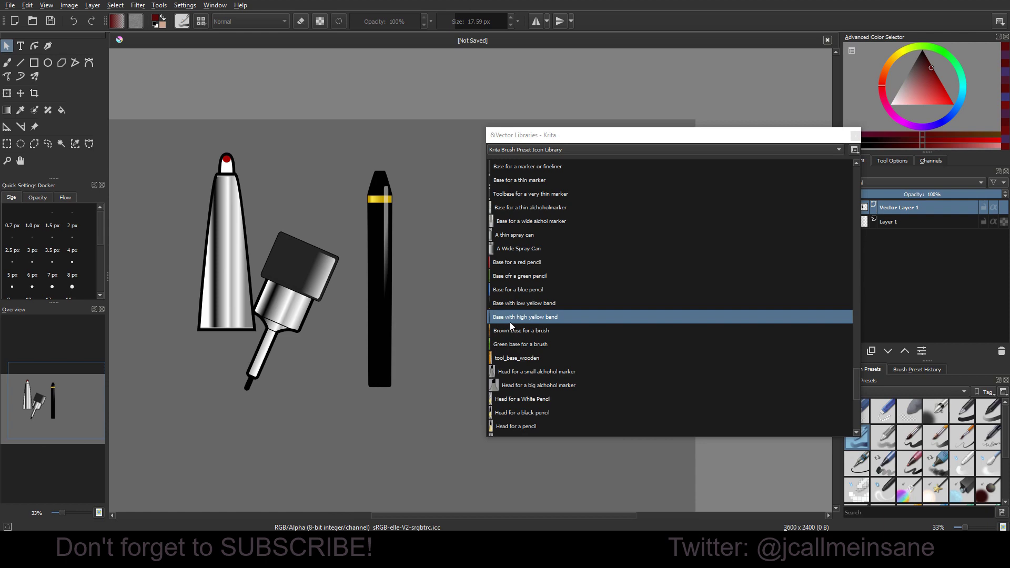
Rotate the yellow-banded base diagonally so its tapered end points down toward the fineliner tip.
left_click(387, 221)
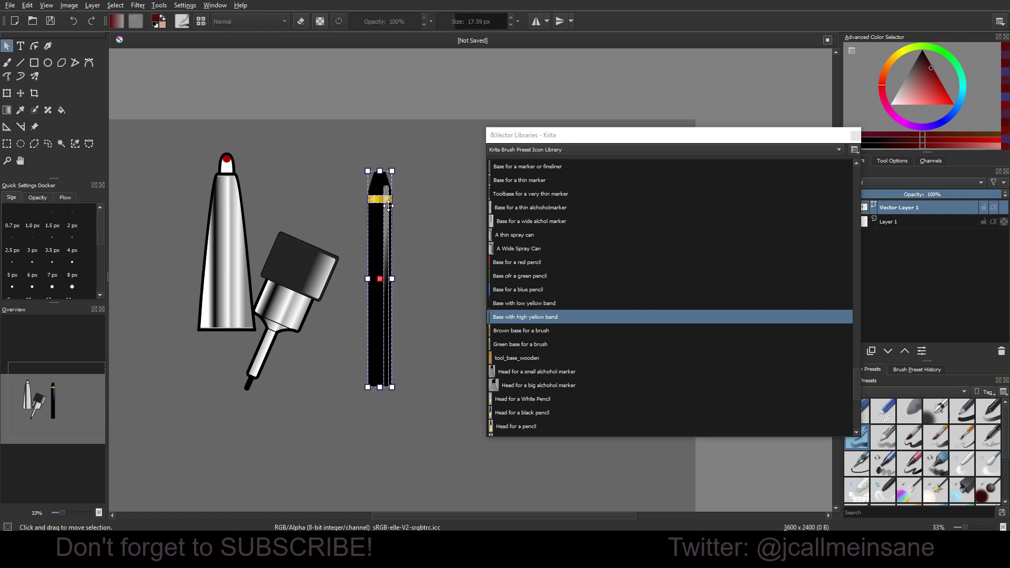
left_click_drag(395, 166, 312, 185)
left_click_drag(298, 355, 431, 370)
left_click(358, 397)
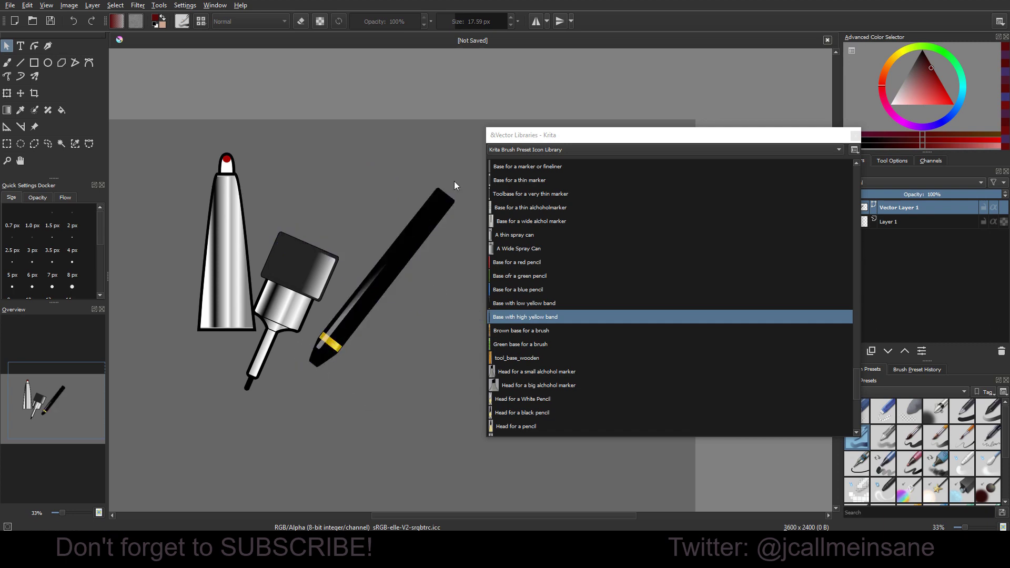
Delete the ballpoint head, the fineliner parts and the yellow-banded base from the canvas.
left_click(230, 181)
key("Delete")
left_click(279, 235)
key("Delete")
left_click(359, 288)
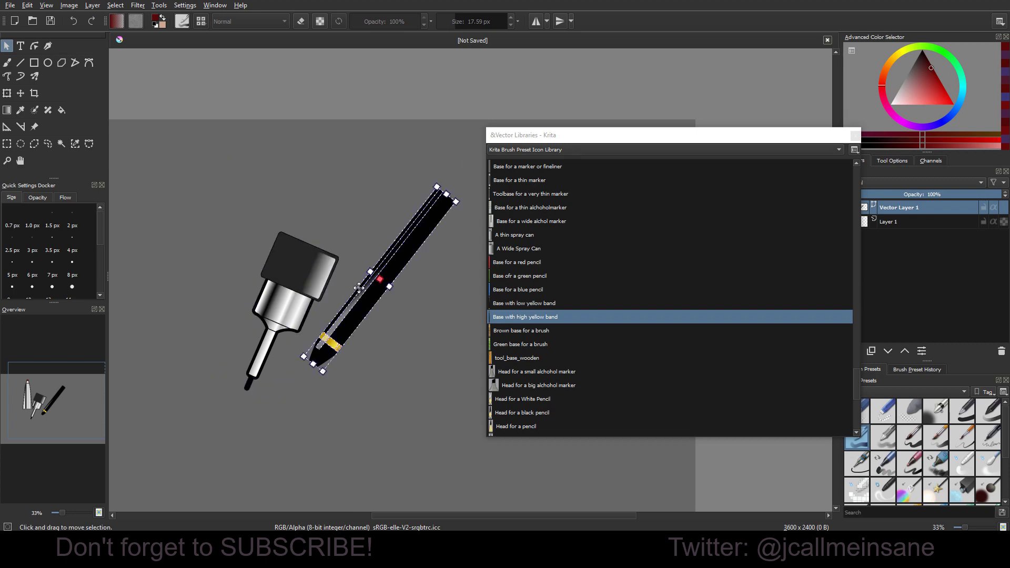
key("Delete")
left_click_drag(218, 206, 288, 306)
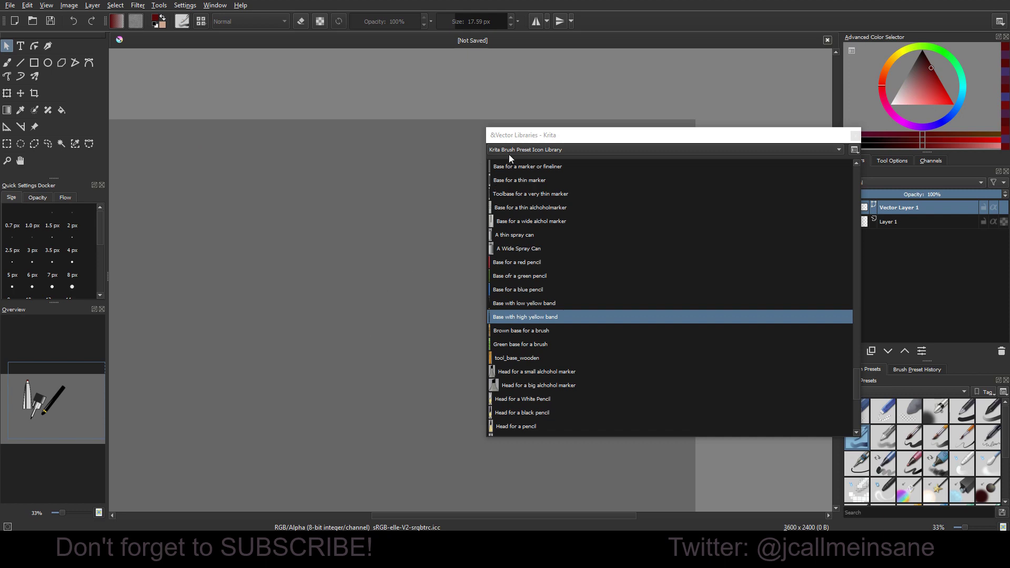
Switch the library to Pepper & Carrot Speech Bubbles and place Yelling Balloon 3 on the canvas.
left_click(520, 151)
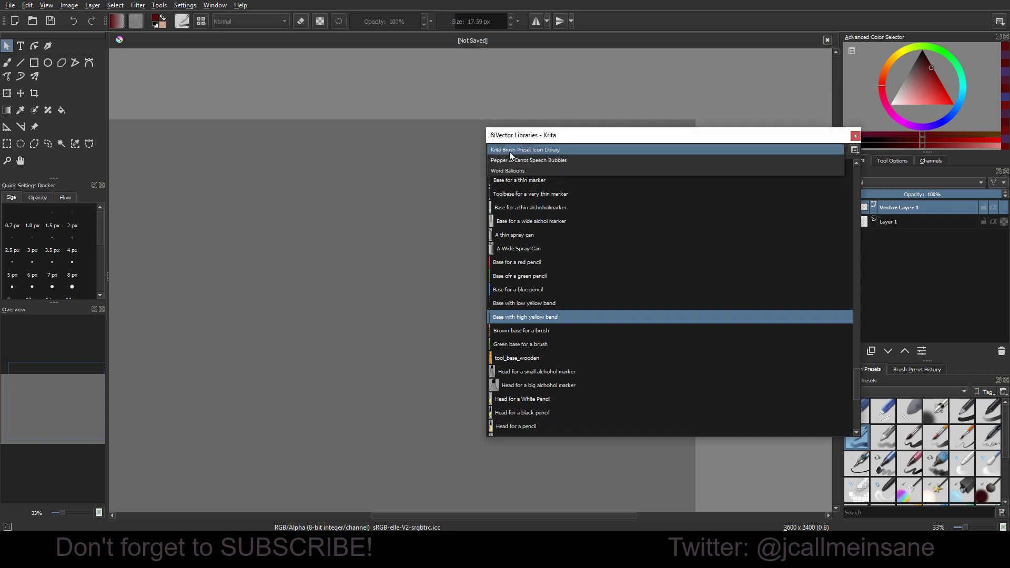
left_click(565, 160)
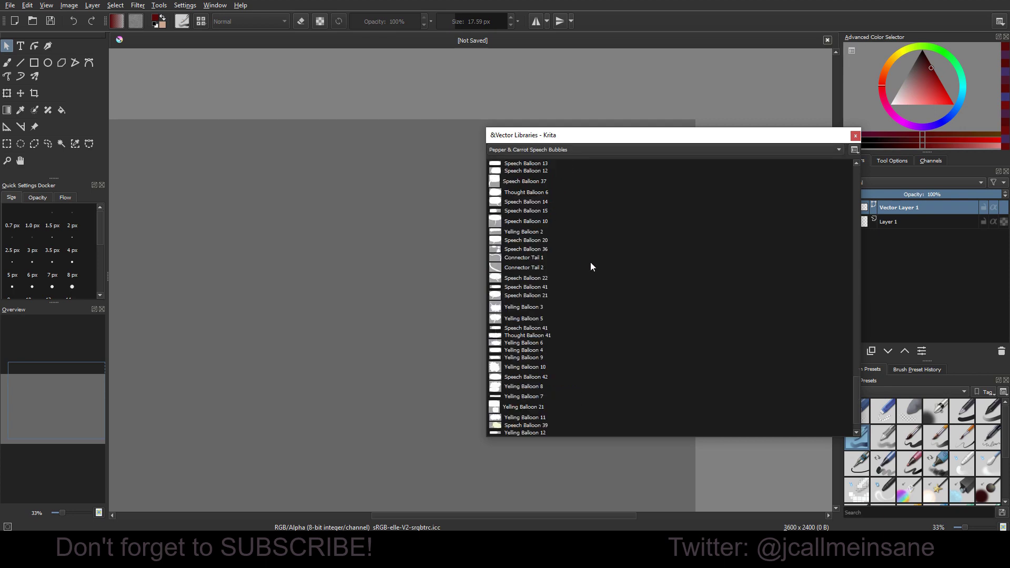
left_click_drag(522, 278, 330, 271)
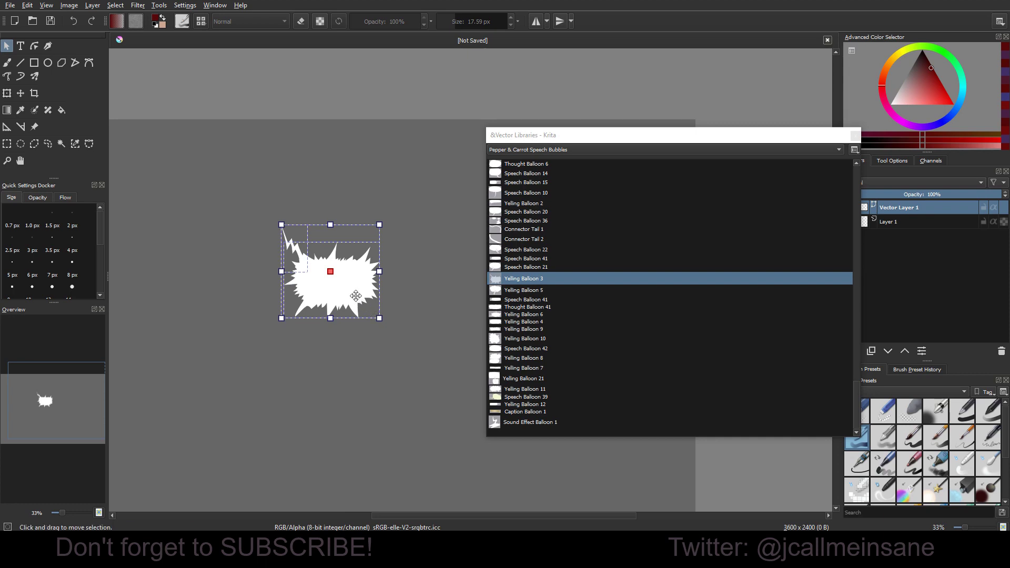
scroll(357, 297, "up", 3)
scroll(374, 320, "down", 1)
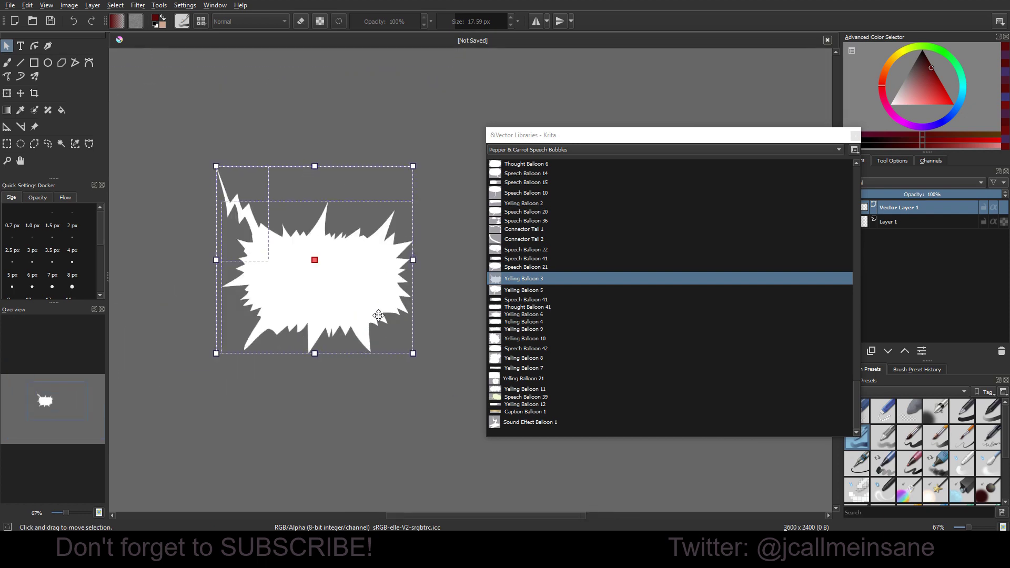
Ungroup Yelling Balloon 3 and select its spiky body separately from the lightning tail.
right_click(378, 296)
left_click(415, 400)
left_click(408, 425)
left_click(379, 306)
right_click(381, 308)
left_click(404, 413)
left_click(387, 401)
left_click(366, 294)
Give the spiky balloon body a solid black stroke with a thickness of 11 px.
left_click_drag(821, 136, 769, 126)
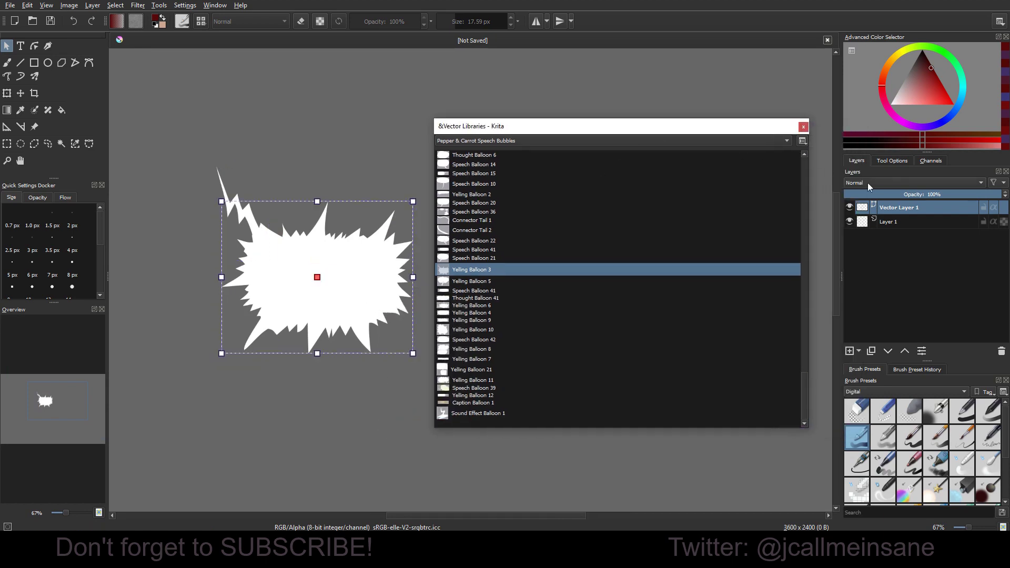
left_click(887, 161)
left_click(878, 186)
left_click(869, 204)
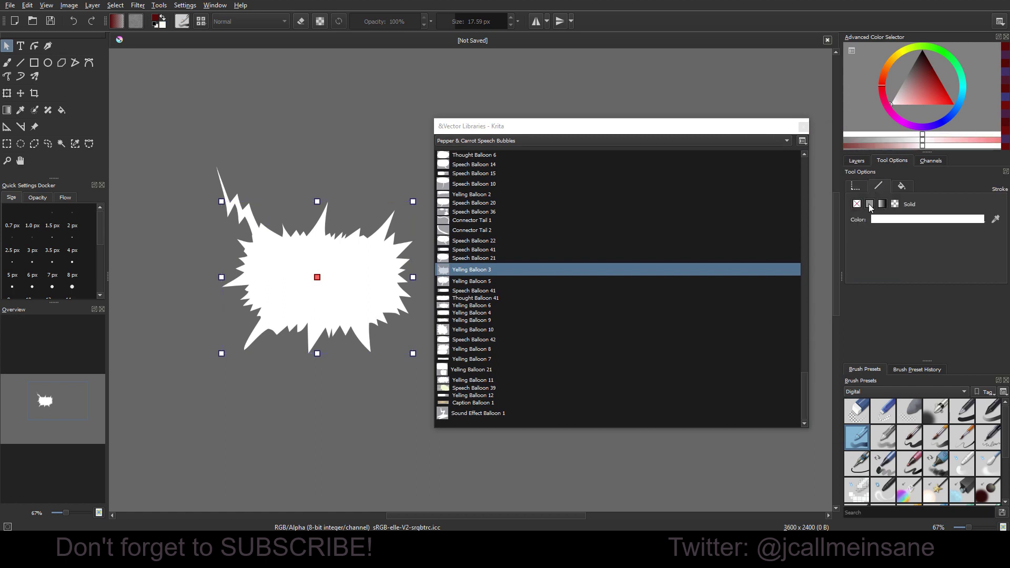
left_click(881, 220)
left_click(931, 250)
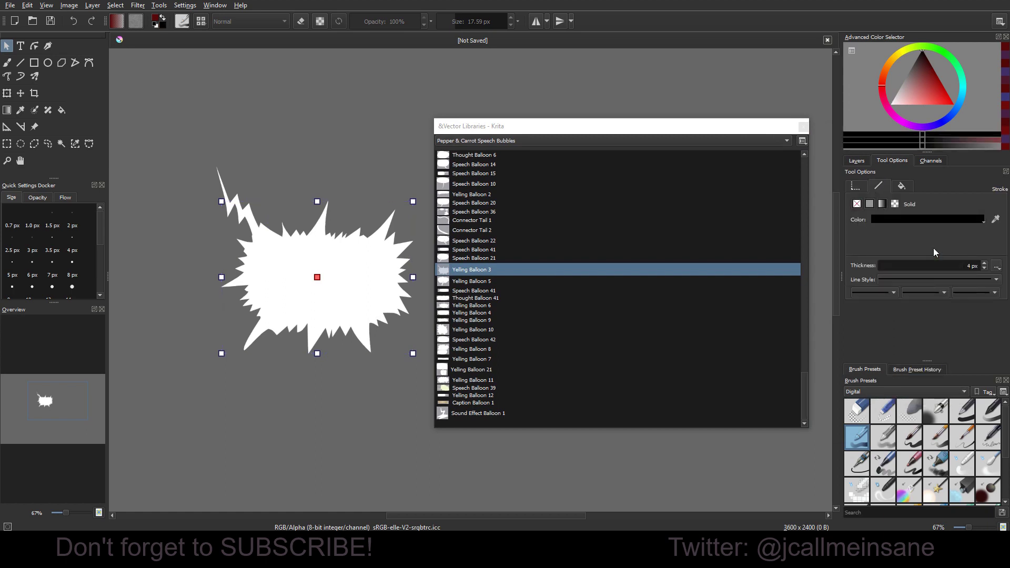
left_click(983, 263)
left_click(984, 262)
left_click(984, 263)
left_click(984, 263)
left_click(984, 262)
left_click(984, 263)
left_click(984, 262)
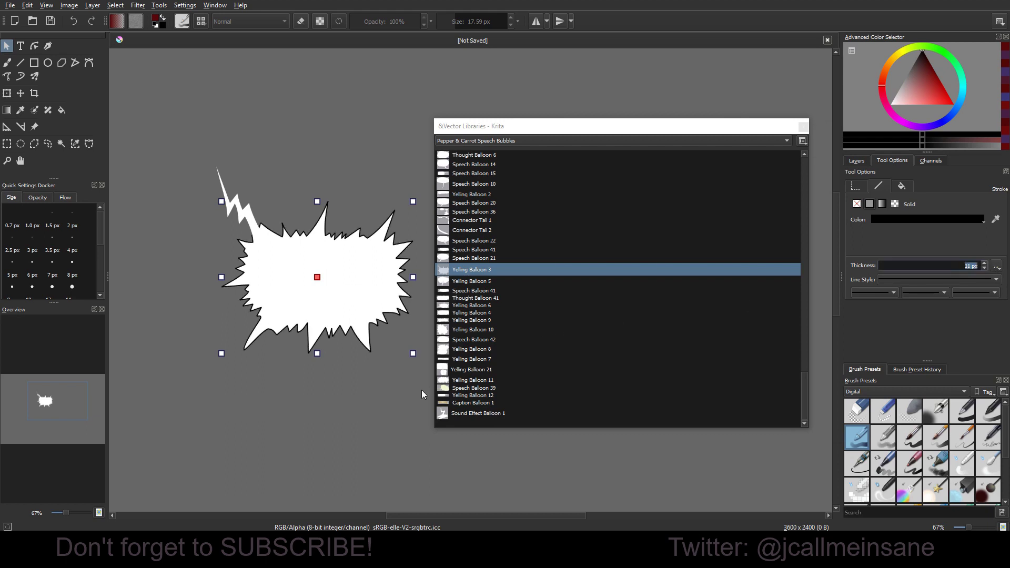
Add a solid black 4 px stroke to the lightning tail and shift the spiky balloon body to the left.
scroll(315, 282, "up", 1)
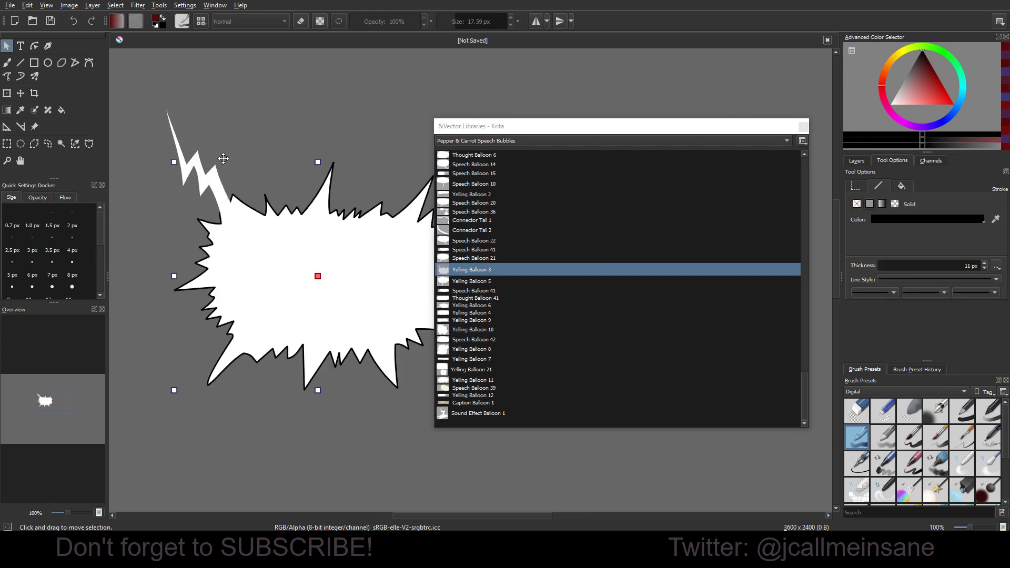
left_click(169, 125)
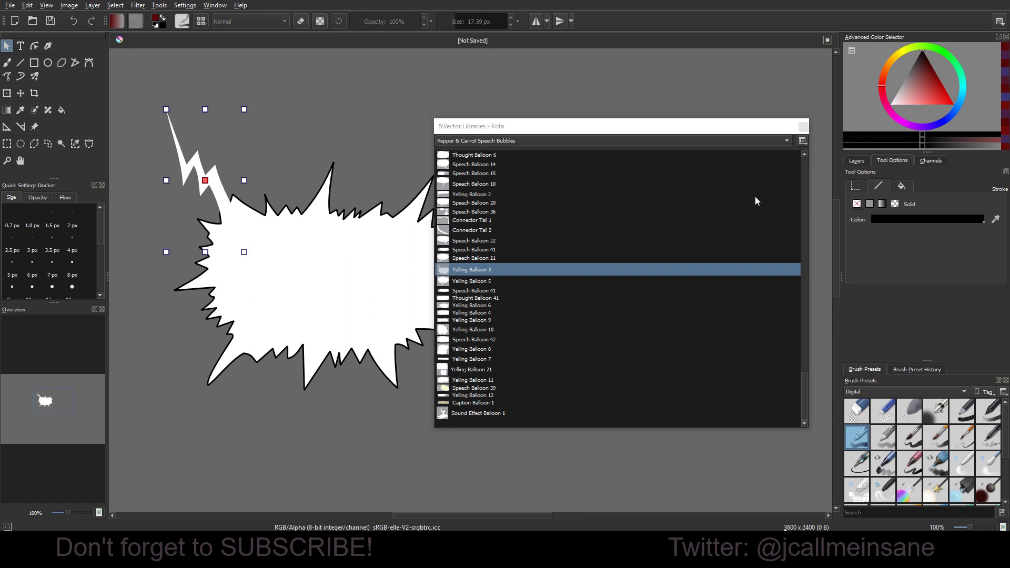
left_click(869, 204)
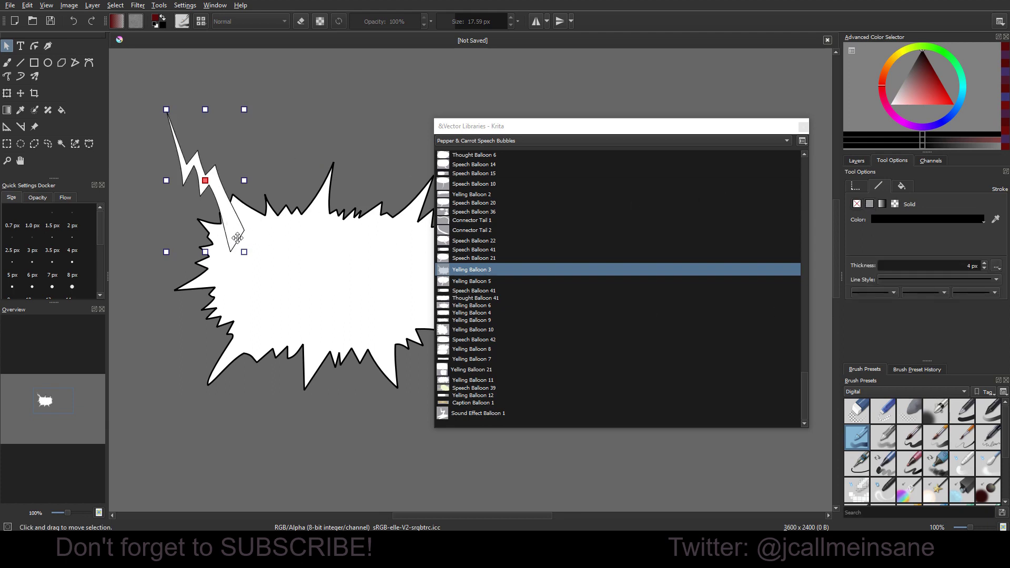
left_click(217, 228)
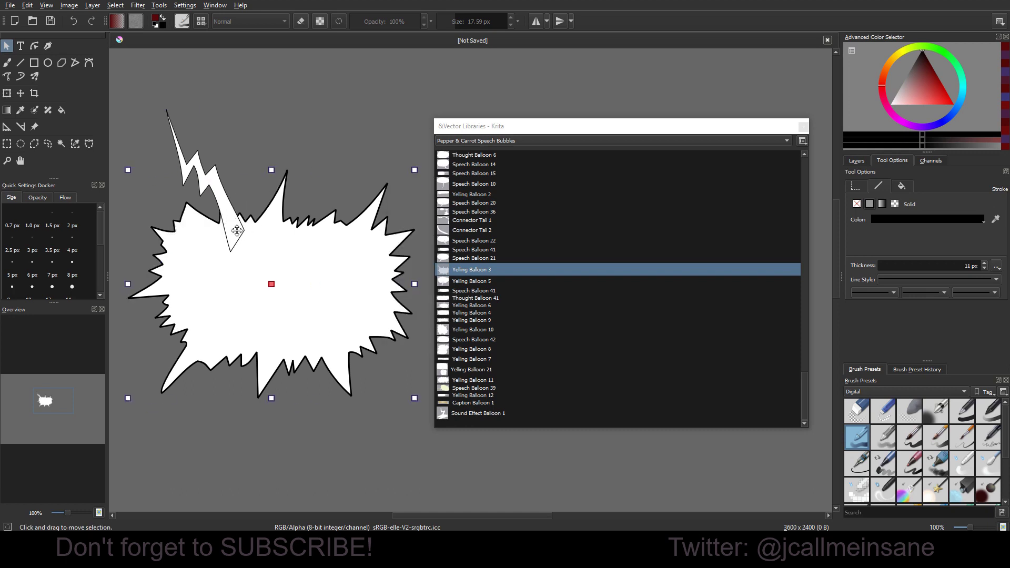
Move the outlined spiky balloon body to the right, and select the lightning tail on its own.
left_click_drag(236, 228, 275, 225)
left_click(223, 197)
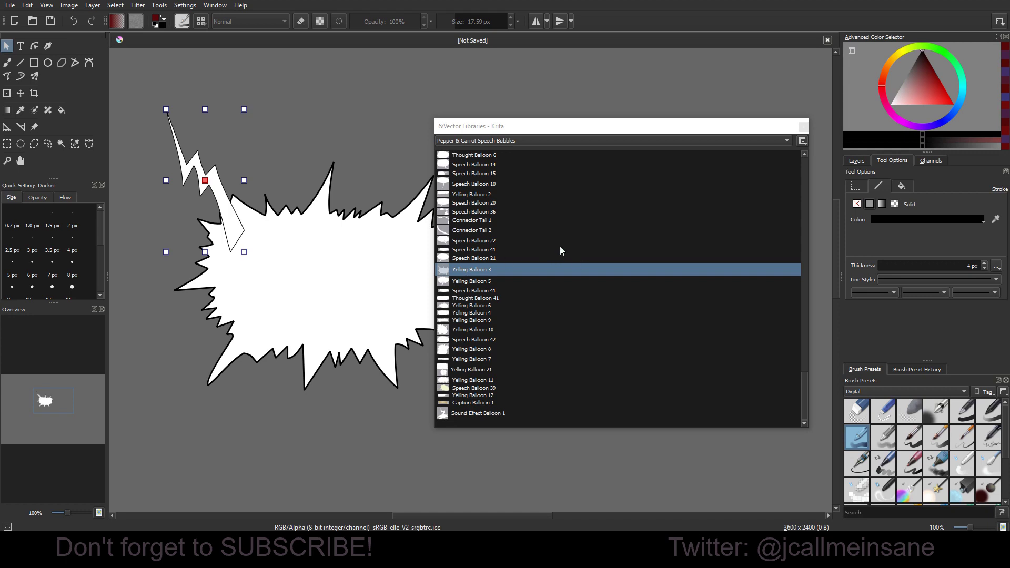
Switch the library to Word Balloons, place the Dream Speaking balloon on the canvas and move it down below the spiky balloon.
scroll(505, 234, "up", 5)
scroll(518, 252, "up", 5)
left_click(534, 142)
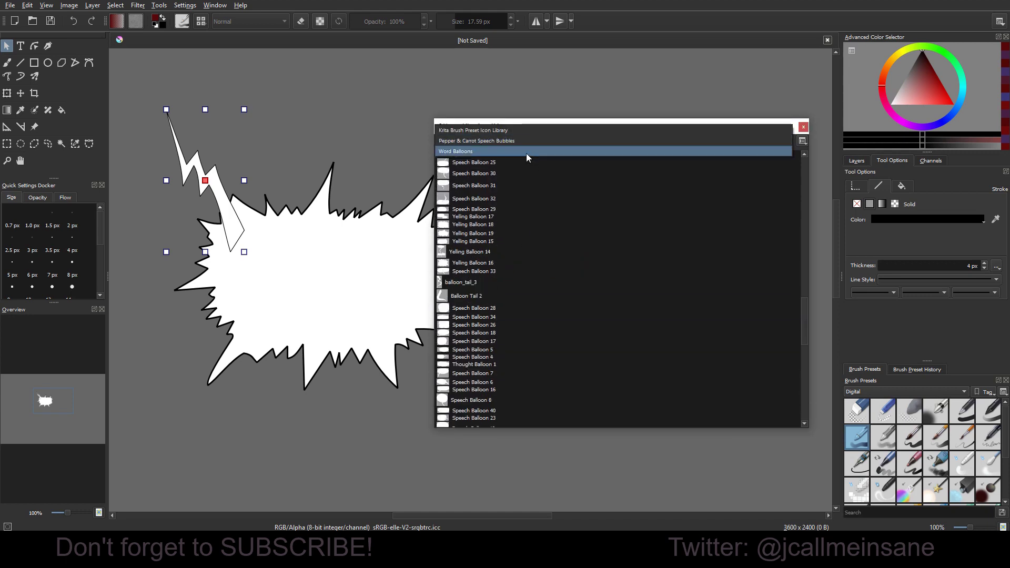
left_click(526, 153)
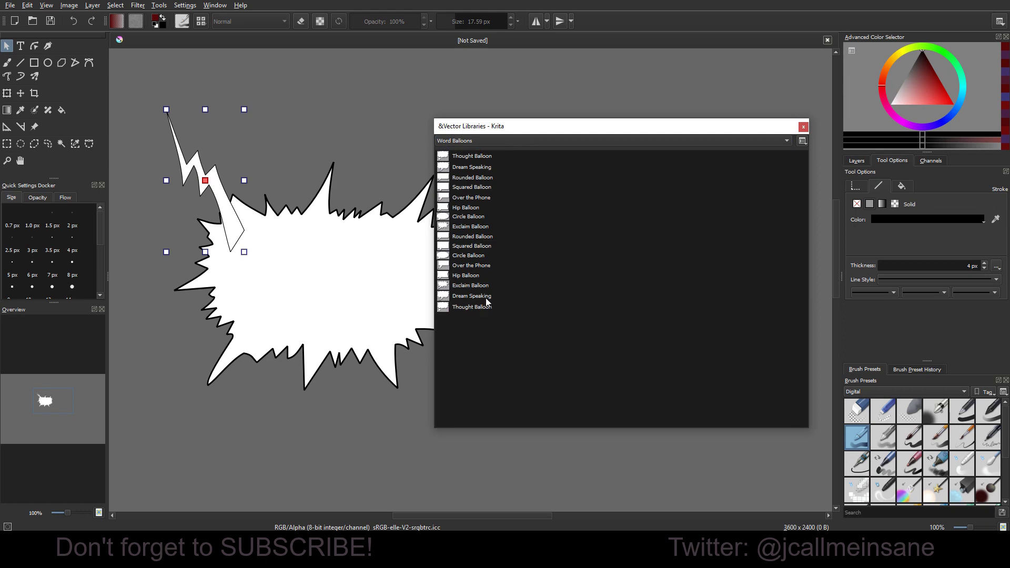
left_click_drag(485, 168, 294, 138)
scroll(320, 223, "down", 2)
scroll(359, 284, "down", 2)
left_click_drag(345, 325, 330, 342)
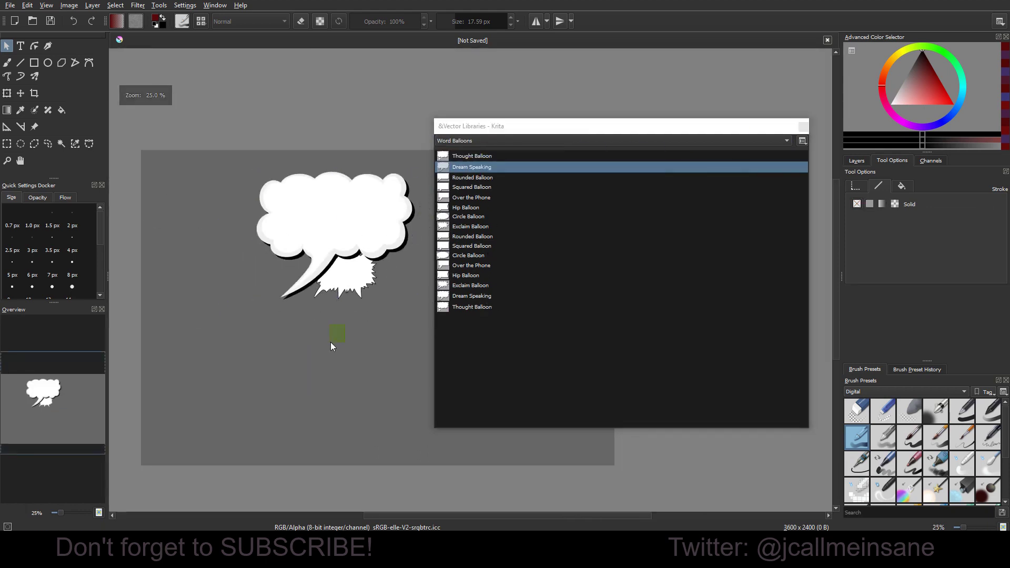
left_click_drag(361, 247, 326, 330)
Add the Over the Phone balloon to the upper part of the canvas and shift Dream Speaking further toward the lower-left corner.
left_click_drag(471, 265, 354, 216)
left_click(370, 325)
left_click_drag(296, 299, 288, 355)
left_click_drag(341, 202, 335, 219)
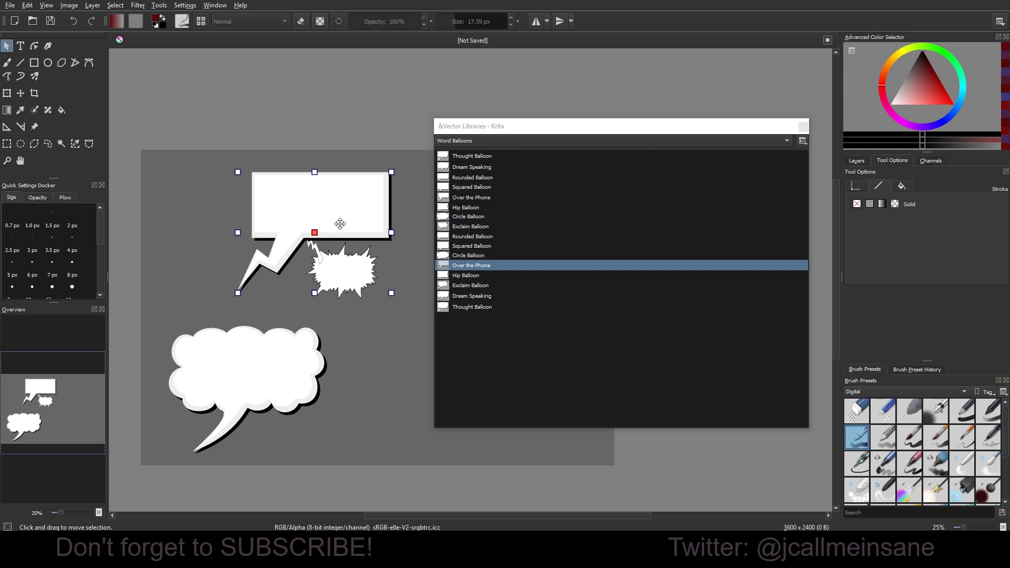
Enlarge the icon size of the Word Balloons library so the shape previews are bigger.
left_click(642, 142)
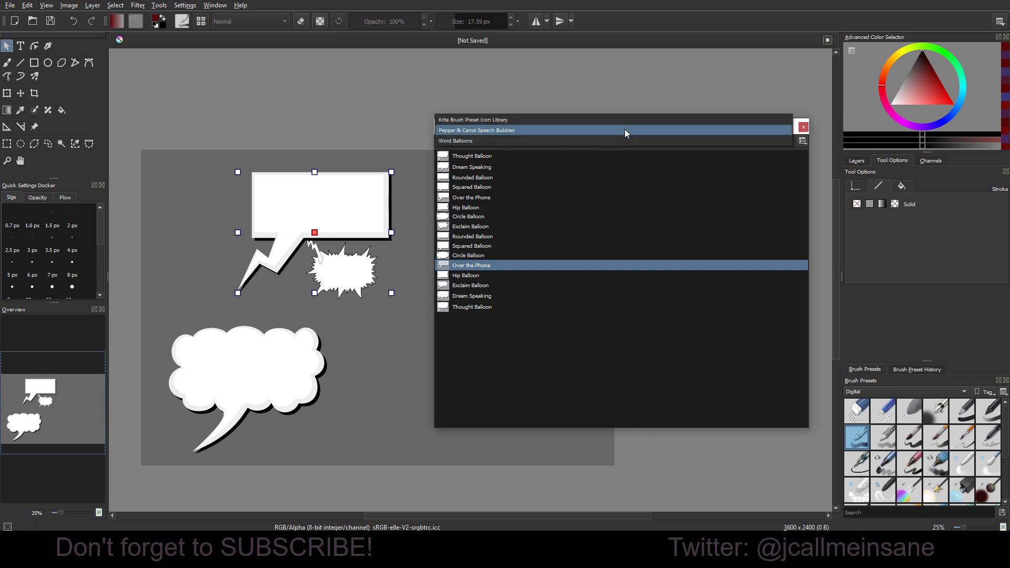
left_click(768, 285)
left_click(803, 143)
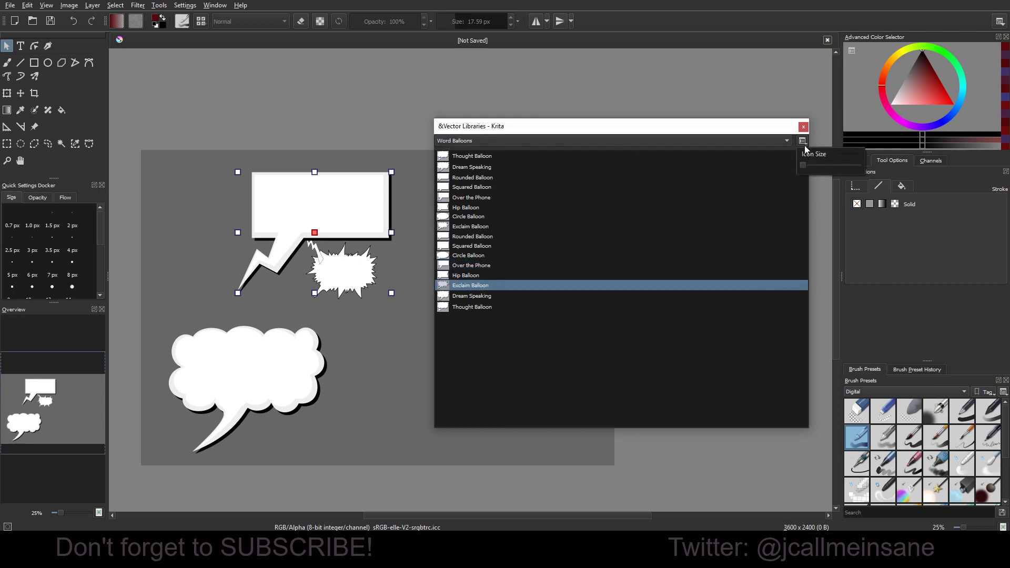
left_click_drag(805, 163, 826, 162)
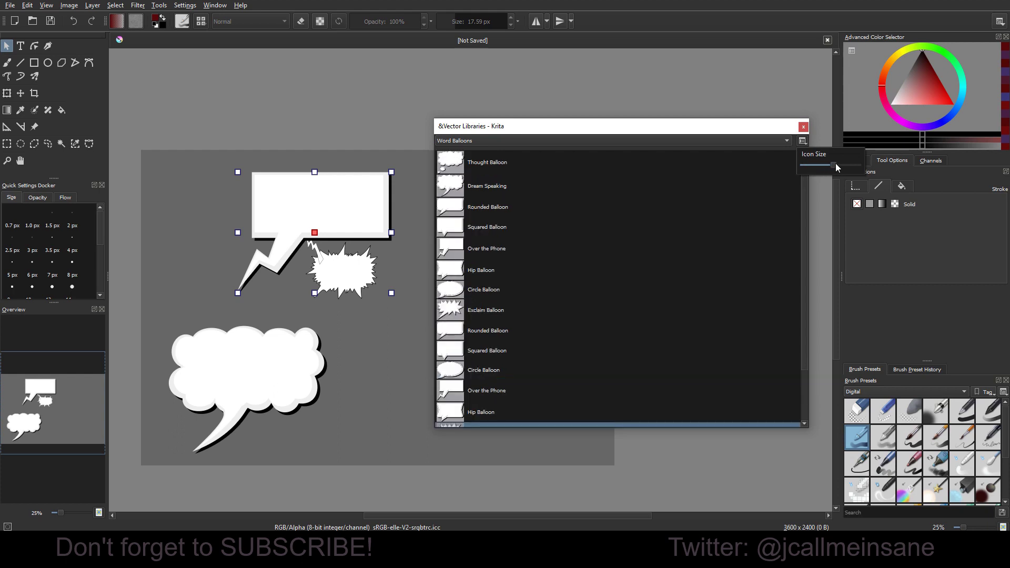
left_click_drag(835, 163, 847, 159)
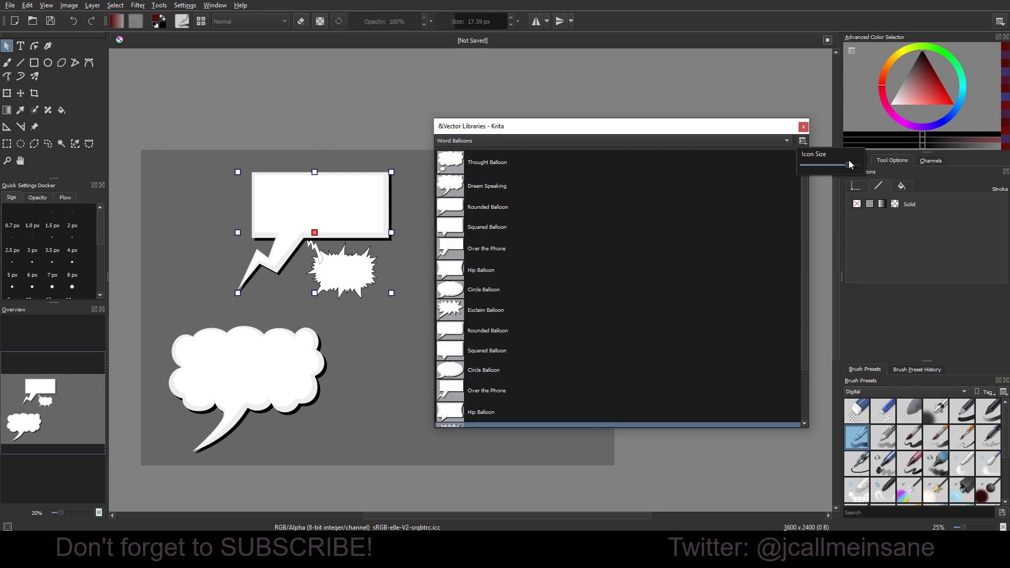
left_click(720, 116)
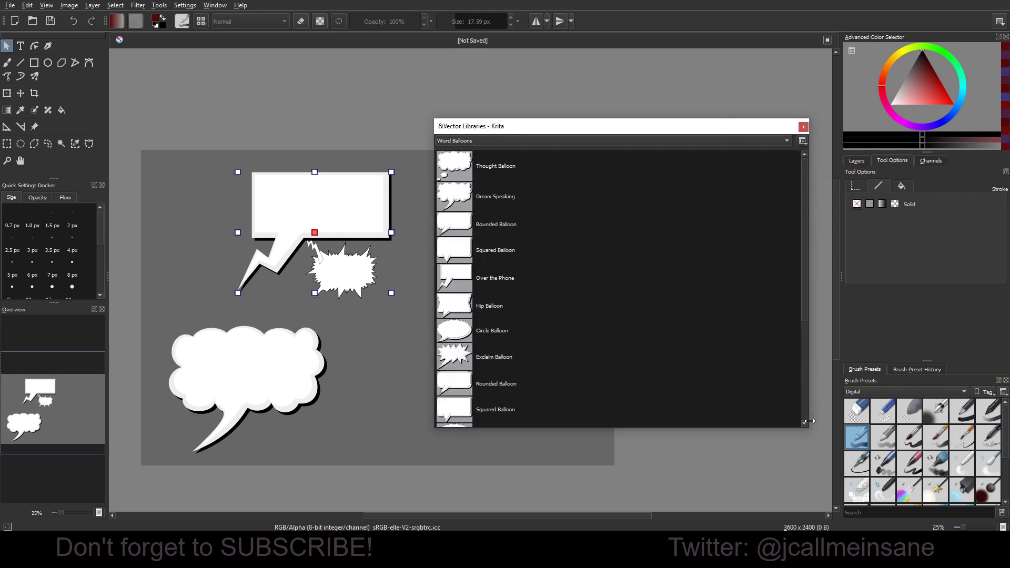
Narrow the floating Vector Libraries docker to a slim column and move it clear of the canvas, to its right.
left_click_drag(809, 427, 564, 427)
scroll(518, 280, "down", 3)
scroll(525, 279, "up", 5)
left_click_drag(547, 126, 754, 90)
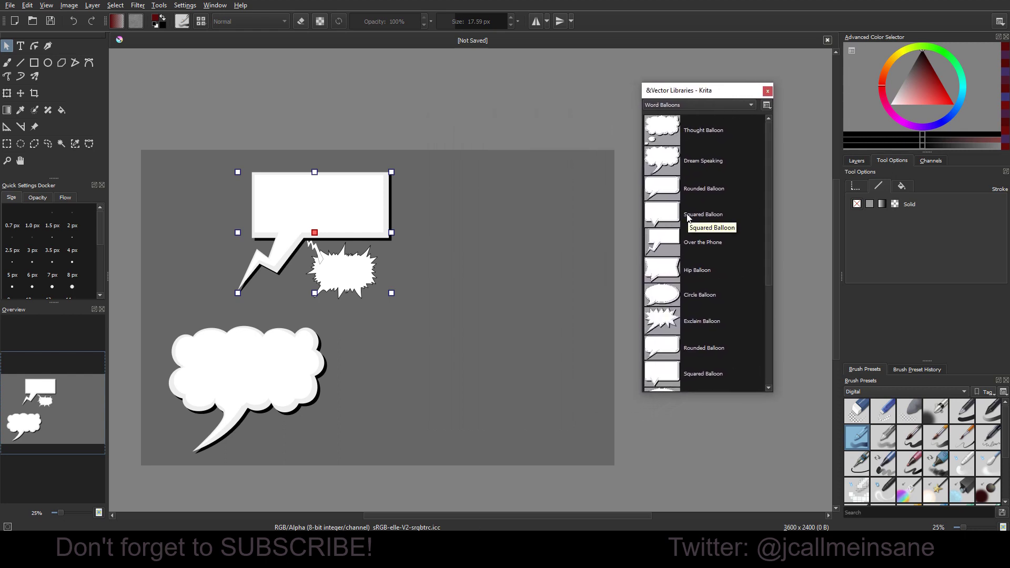